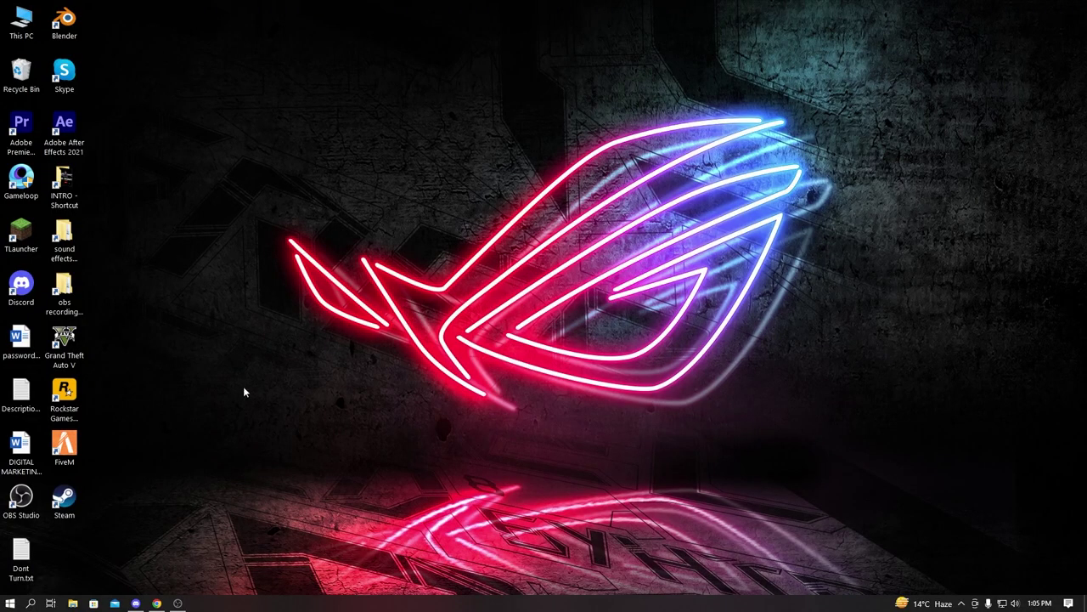
pyautogui.rightClick(433, 3)
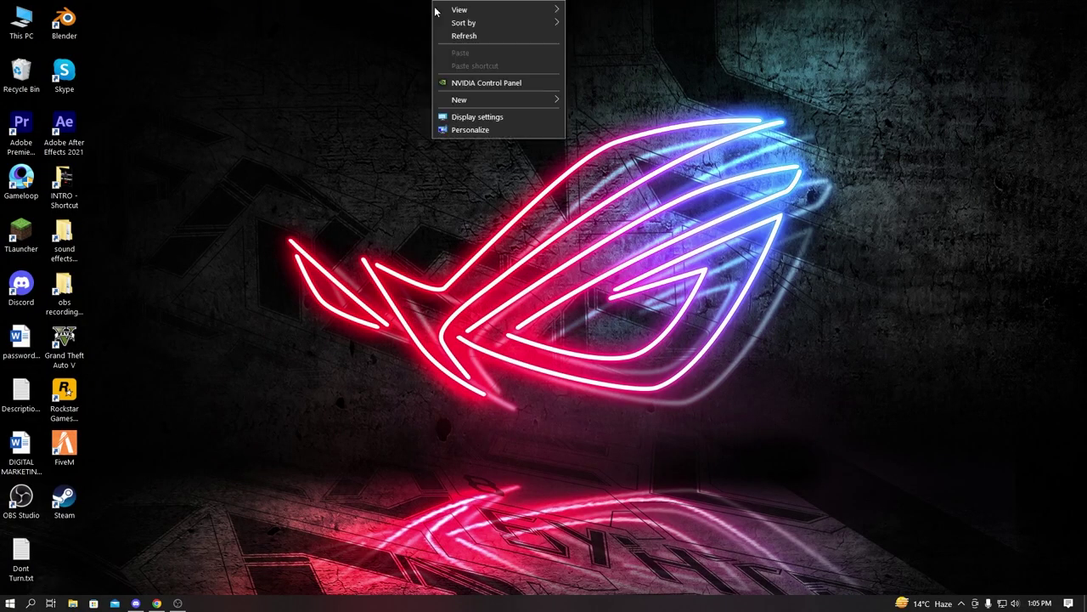
pyautogui.rightClick(456, 36)
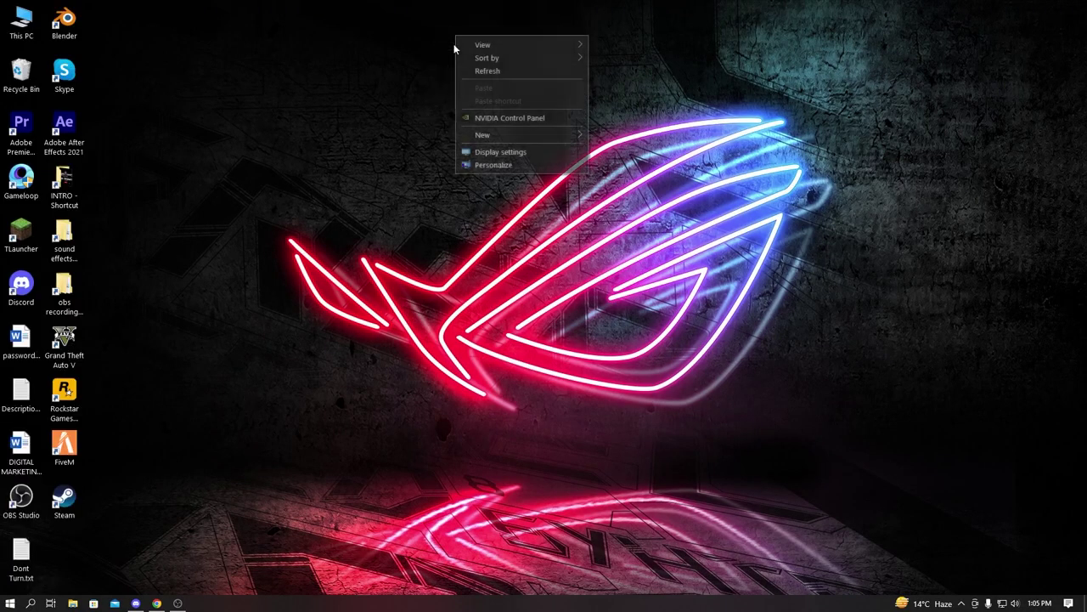
pyautogui.click(490, 76)
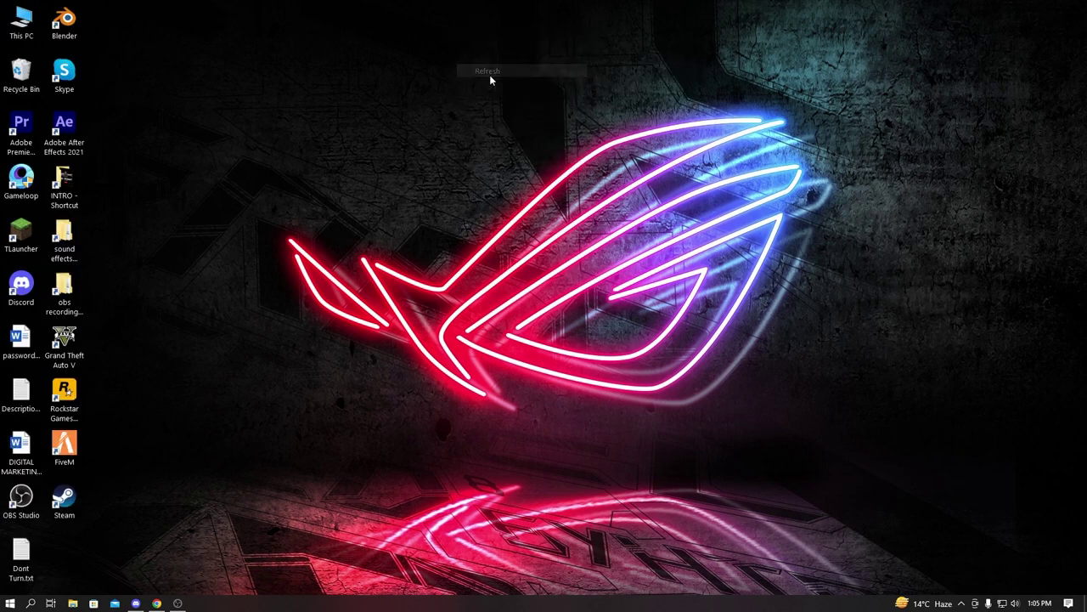
pyautogui.rightClick(487, 89)
pyautogui.rightClick(508, 126)
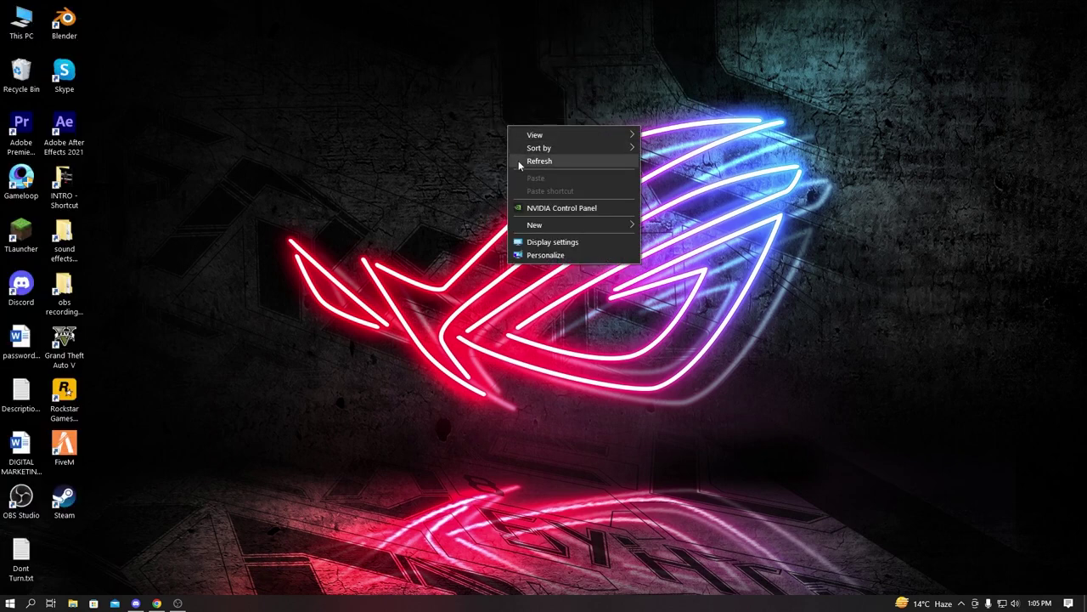
pyautogui.click(520, 161)
pyautogui.rightClick(522, 154)
pyautogui.click(557, 192)
pyautogui.rightClick(558, 196)
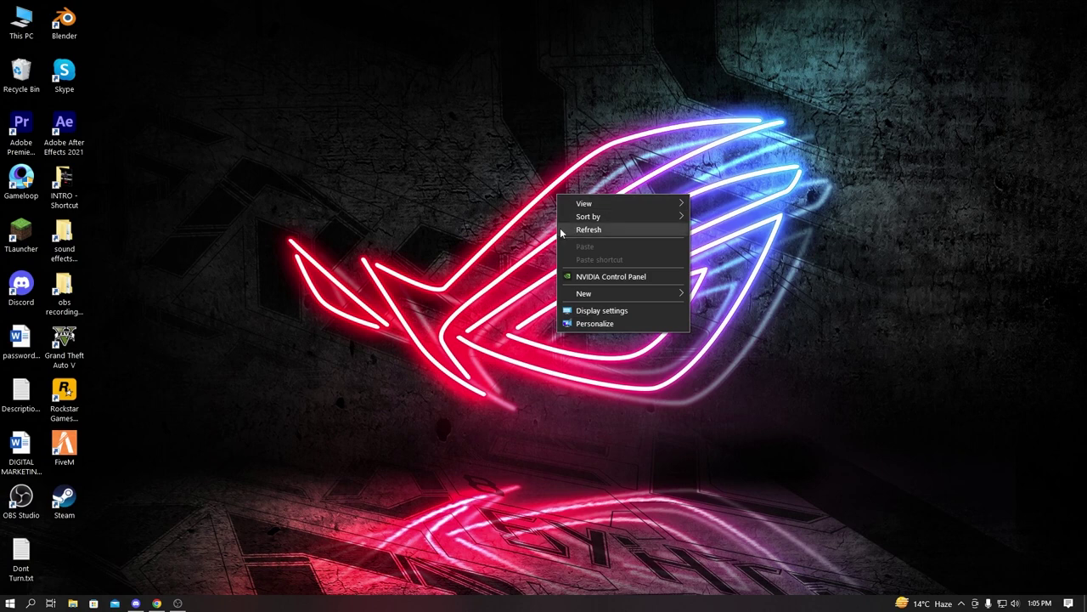
pyautogui.rightClick(561, 228)
pyautogui.click(587, 264)
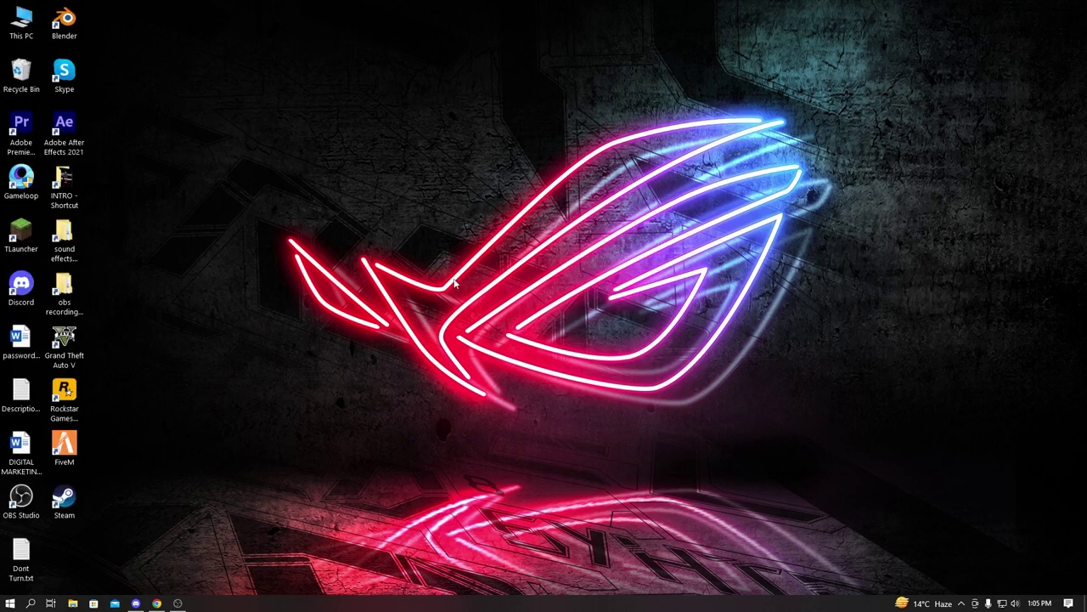
pyautogui.rightClick(249, 265)
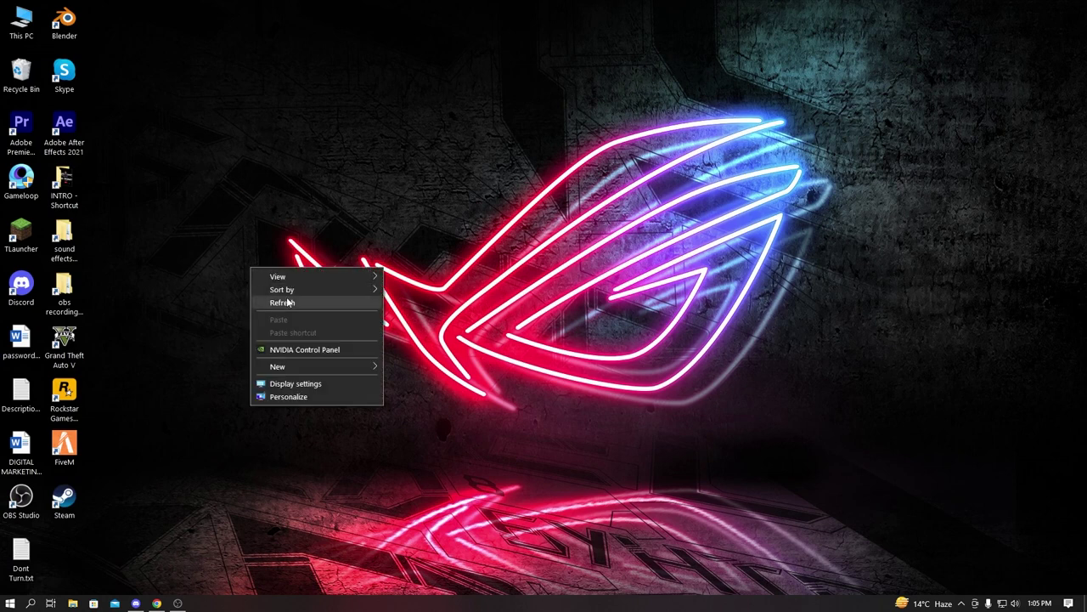
pyautogui.click(293, 302)
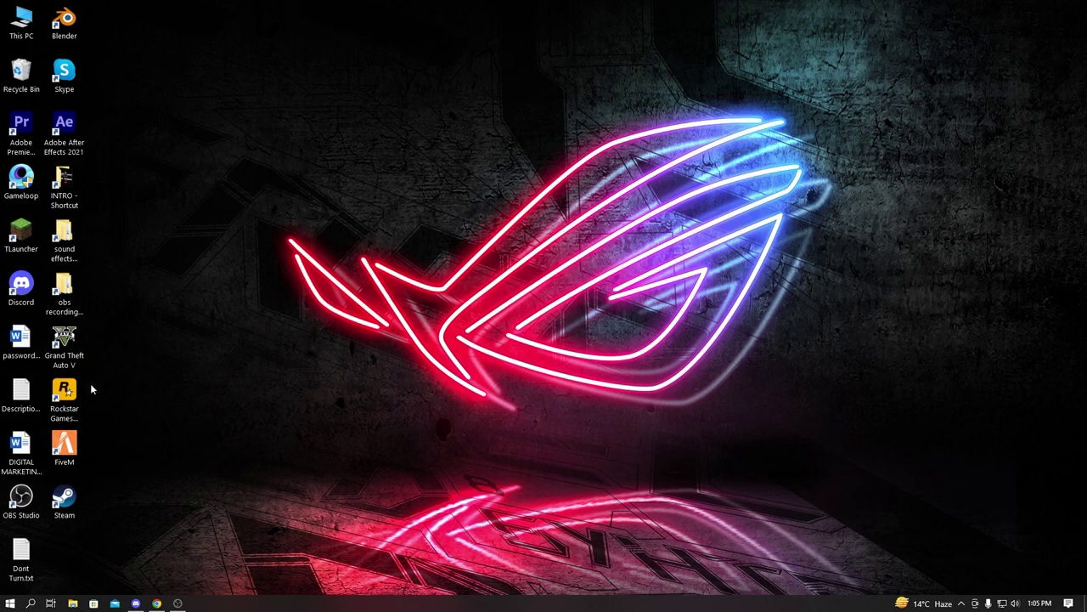
pyautogui.rightClick(415, 232)
pyautogui.click(450, 267)
pyautogui.rightClick(267, 377)
pyautogui.rightClick(306, 409)
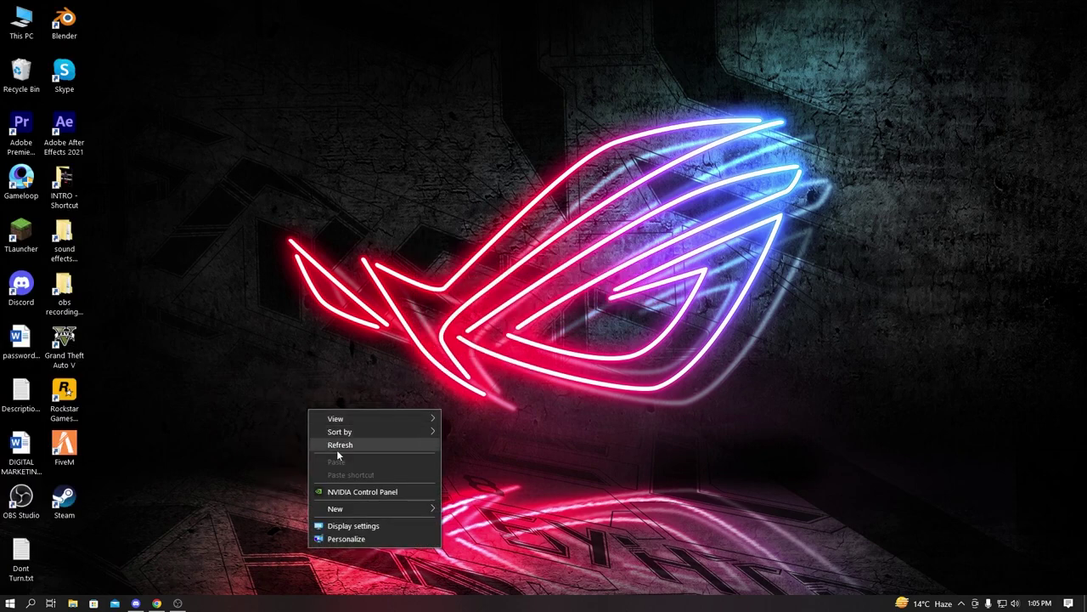
pyautogui.rightClick(338, 452)
pyautogui.click(405, 486)
pyautogui.rightClick(406, 349)
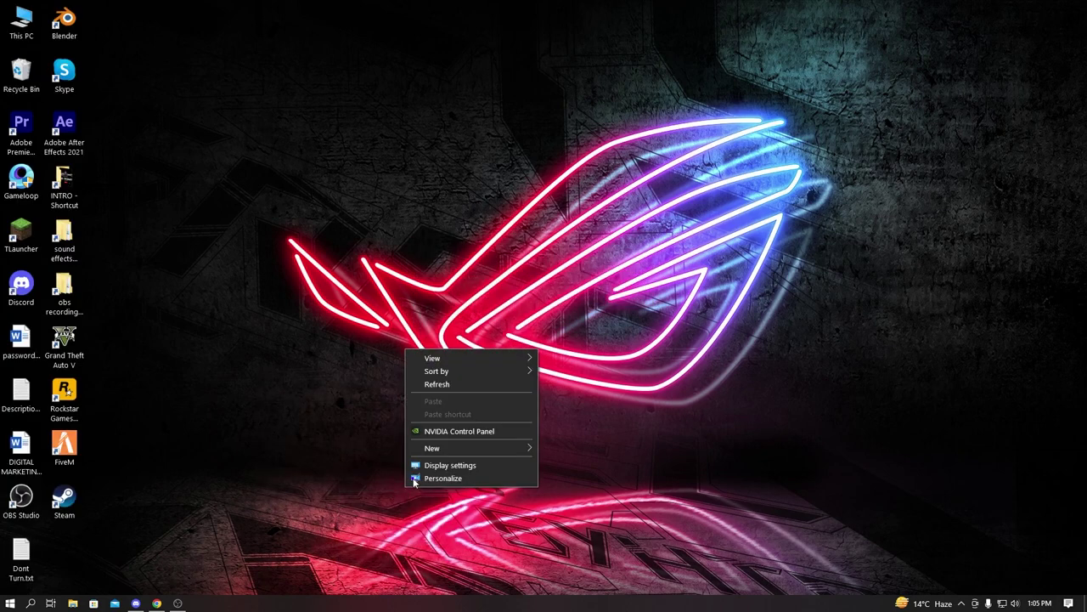
pyautogui.click(467, 384)
pyautogui.rightClick(467, 381)
pyautogui.click(493, 418)
pyautogui.rightClick(495, 421)
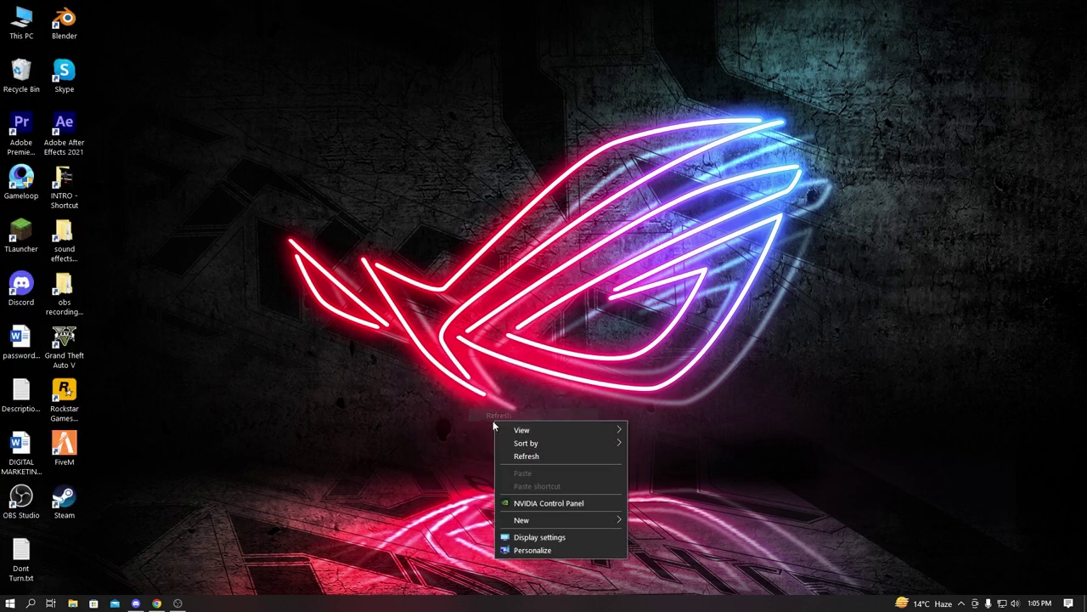
pyautogui.click(514, 456)
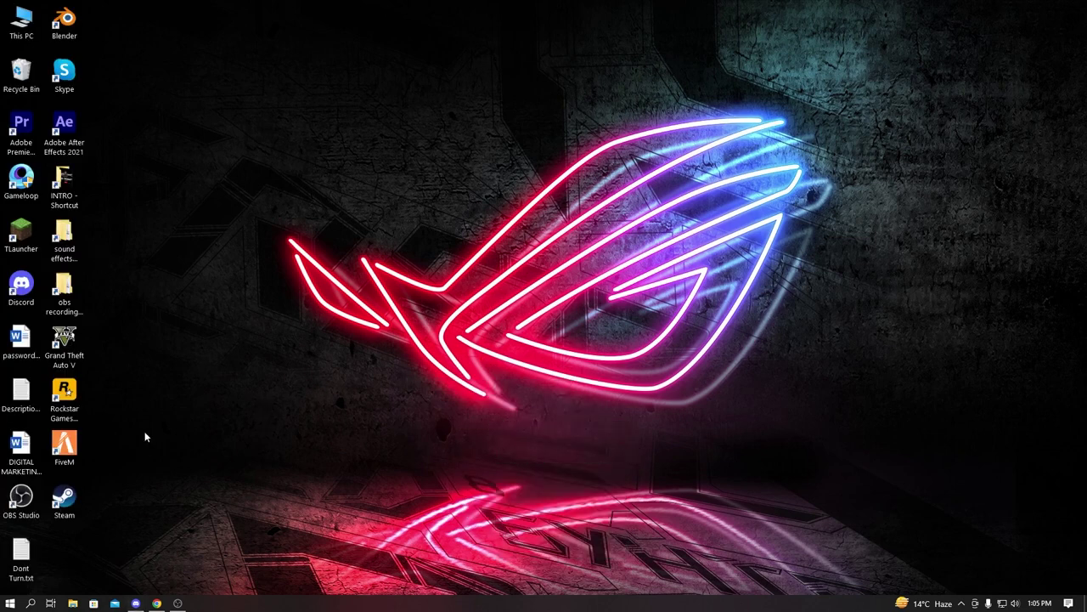
# Step: Switch to Chrome, search Google for fivem, and open the fivem.net page to get the FiveM.exe client
pyautogui.click(156, 603)
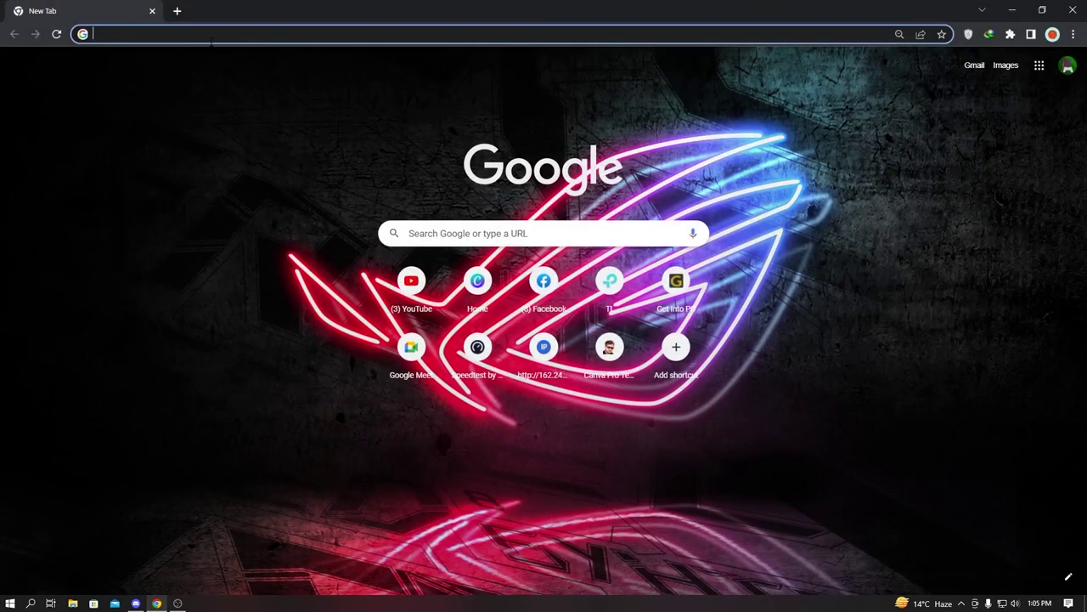
pyautogui.write('FIVE')
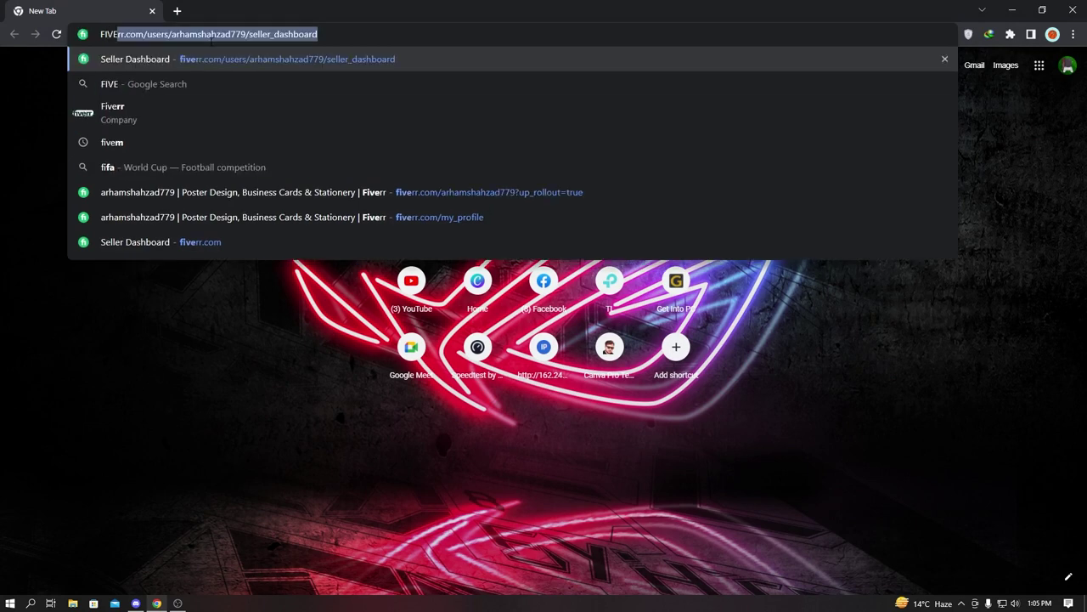
pyautogui.press('Down')
pyautogui.press('Down')
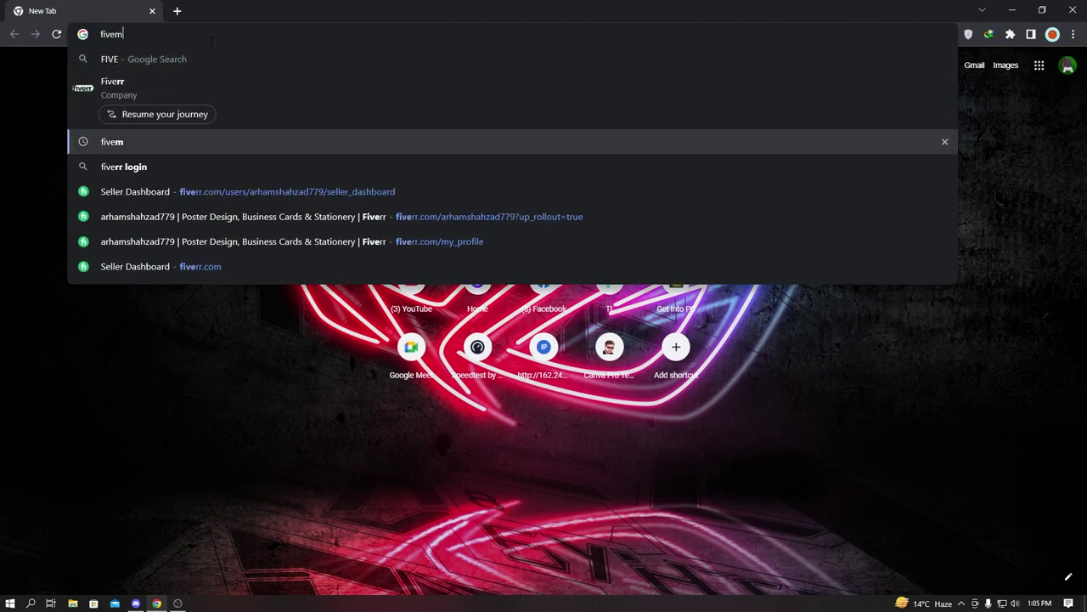
pyautogui.press('Return')
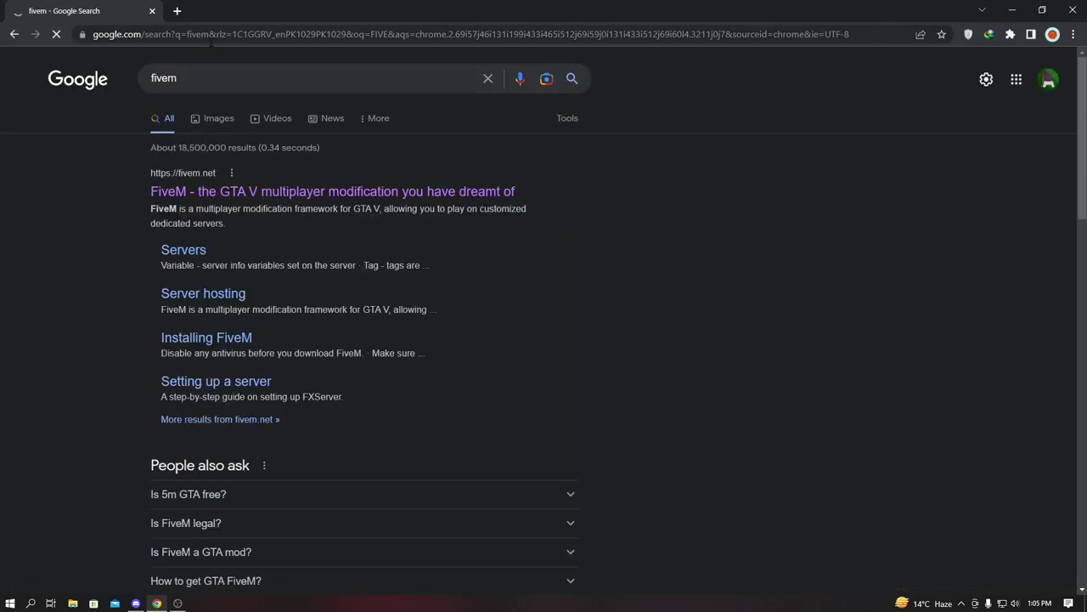
pyautogui.click(323, 197)
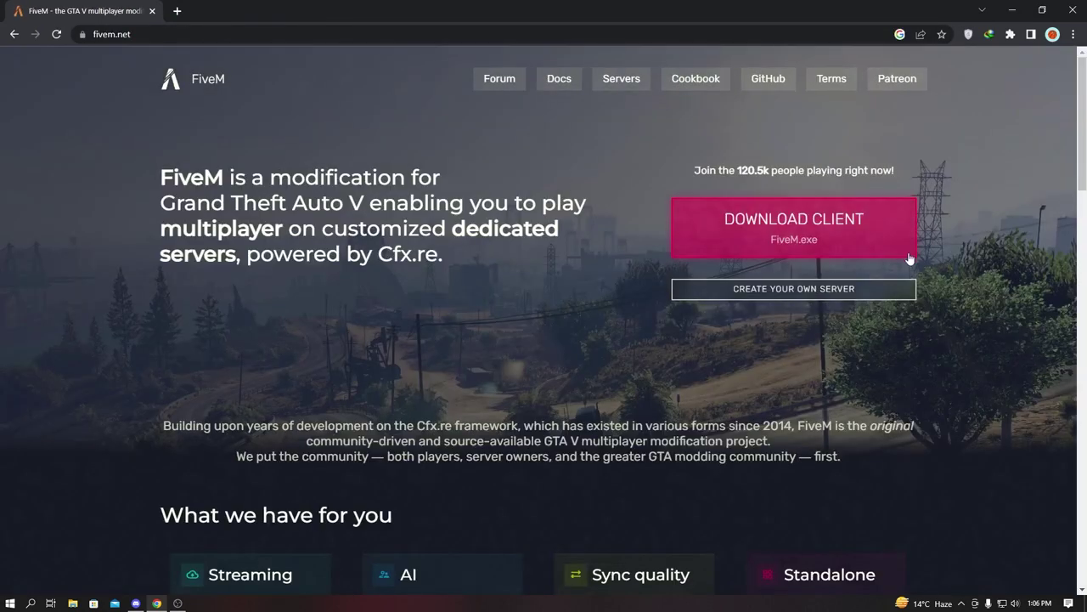
pyautogui.click(794, 226)
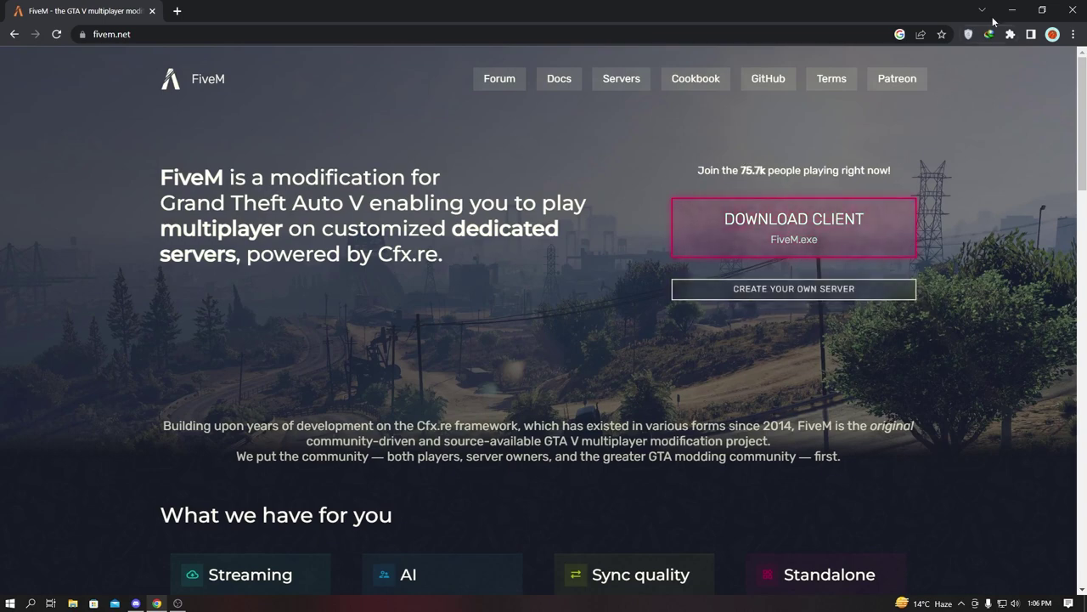
pyautogui.click(1012, 10)
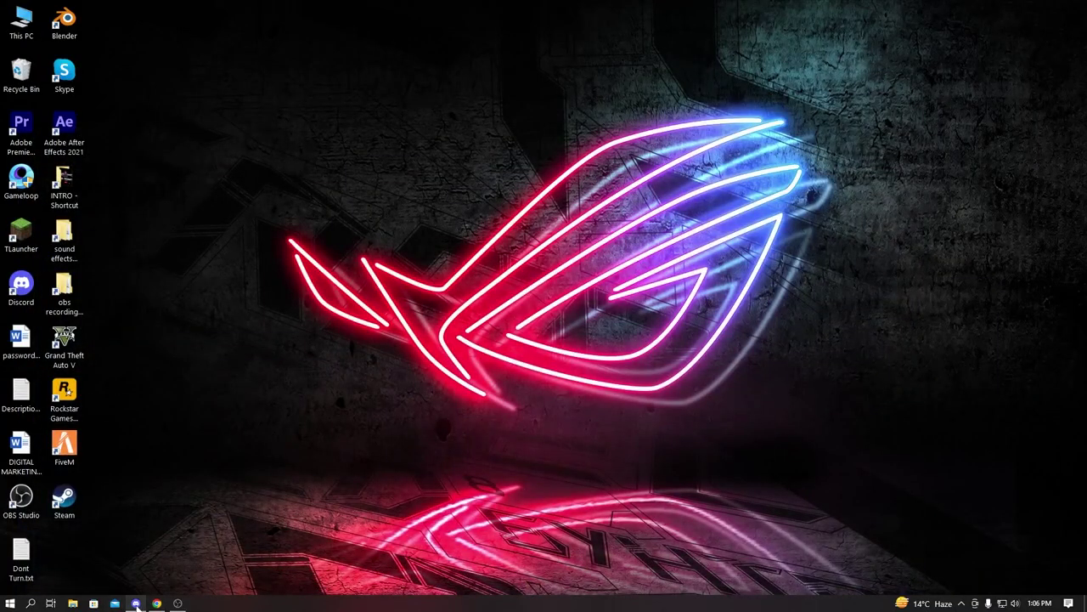
# Step: Switch to File Explorer and show the Downloads > Programs folder as large icons to locate FiveM.exe
pyautogui.click(73, 603)
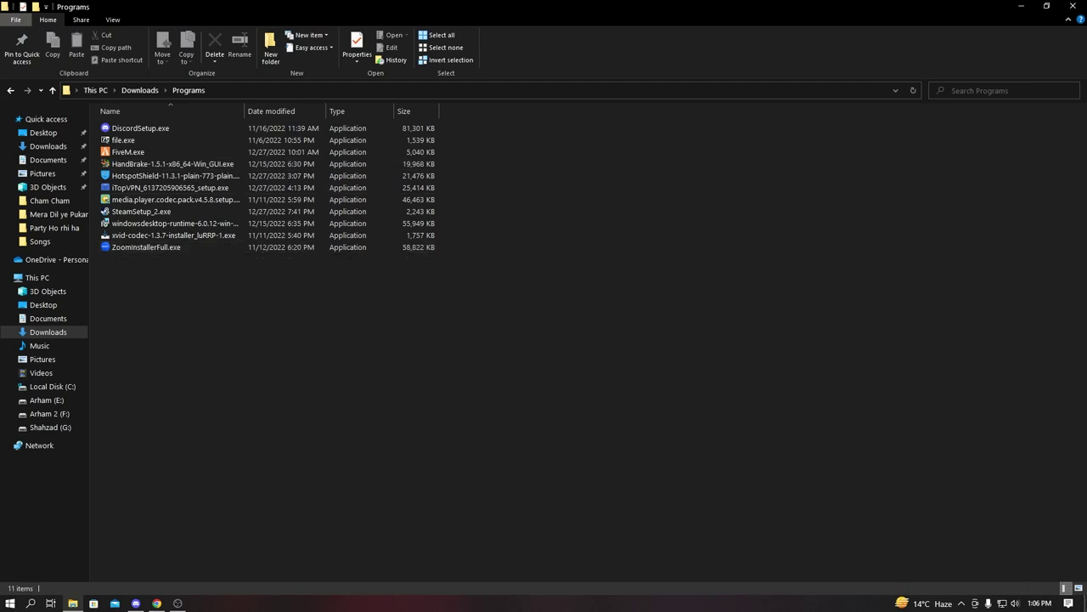
pyautogui.click(1079, 588)
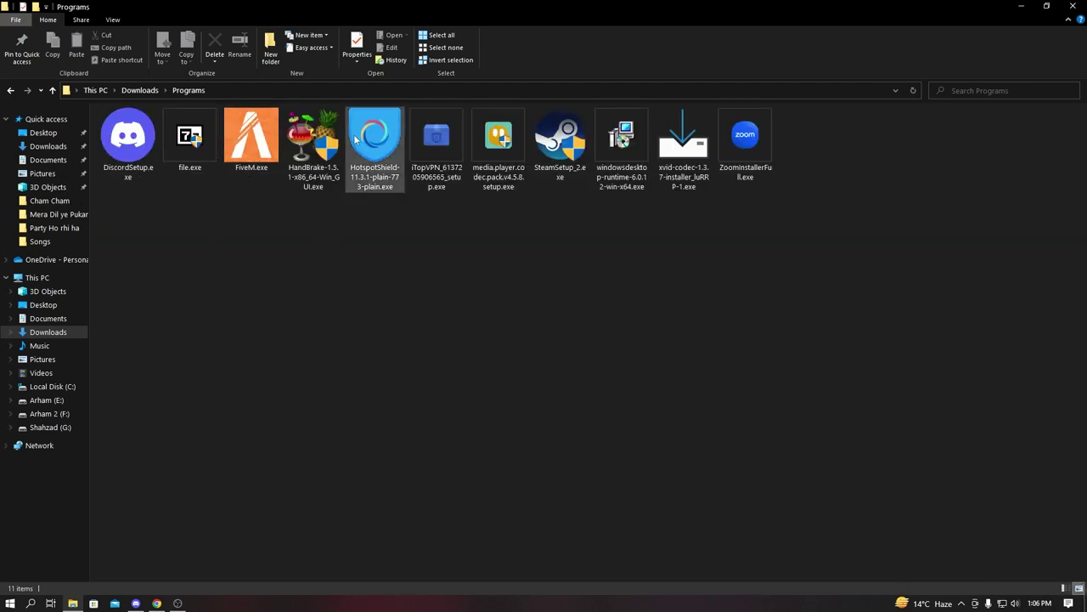
pyautogui.click(1021, 6)
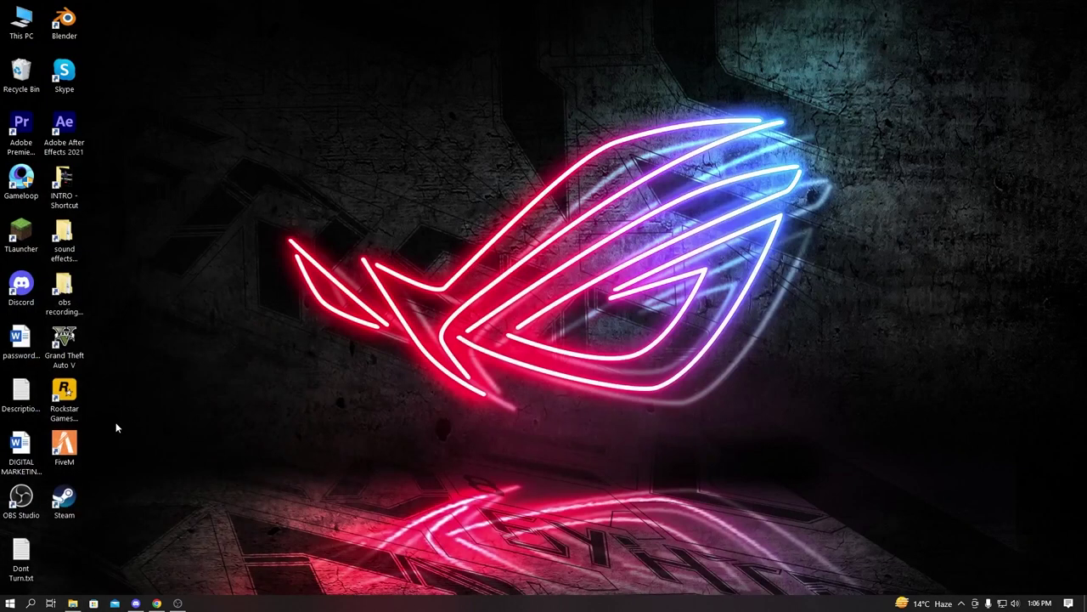
# Step: Launch FiveM from the desktop and return to its main window from the browser page
pyautogui.doubleClick(64, 446)
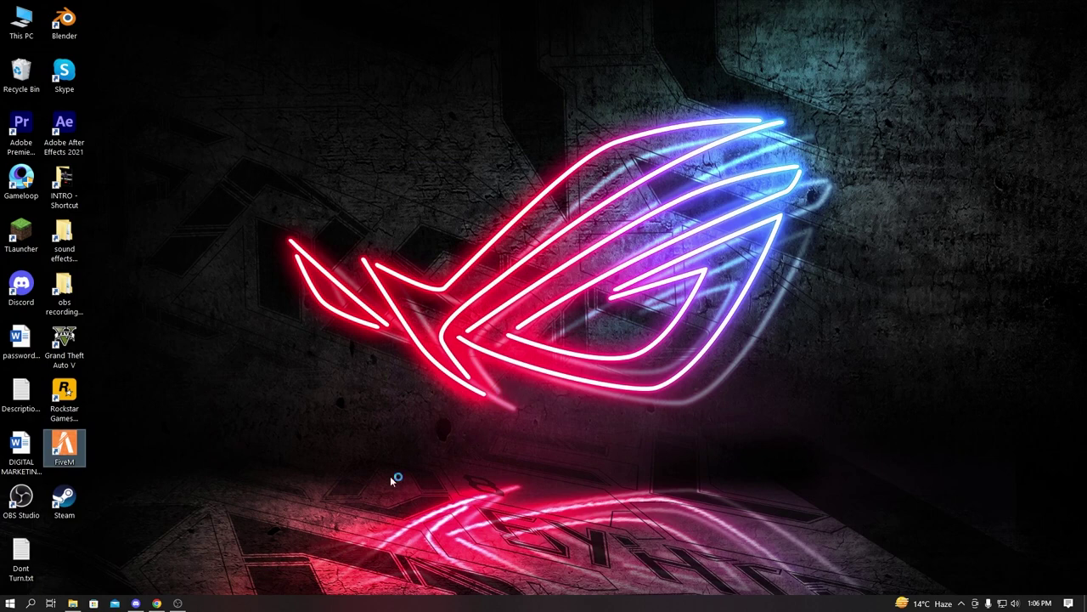
pyautogui.rightClick(286, 306)
pyautogui.click(315, 347)
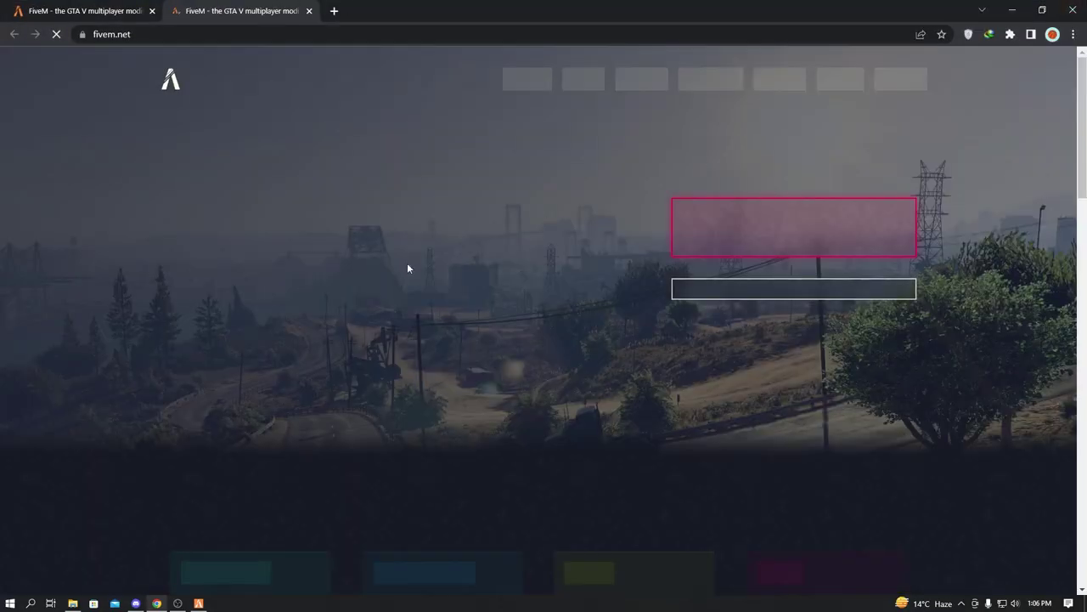
pyautogui.hotkey('alt', 'Tab')
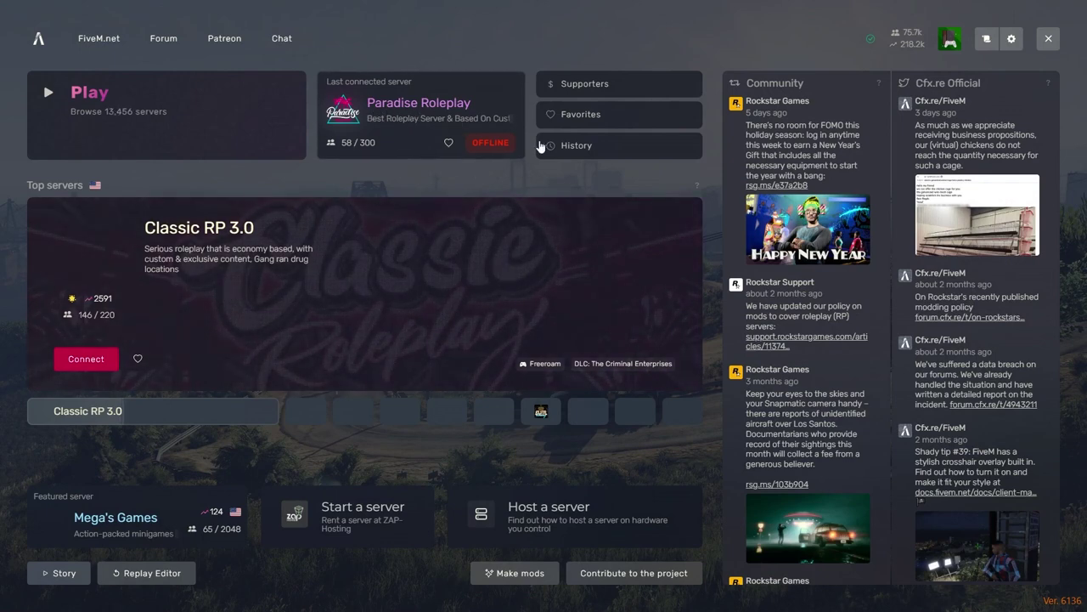
# Step: View the linked identities in FiveM's account settings and check the Paradise RP Pakistan server in Discord
pyautogui.click(1011, 38)
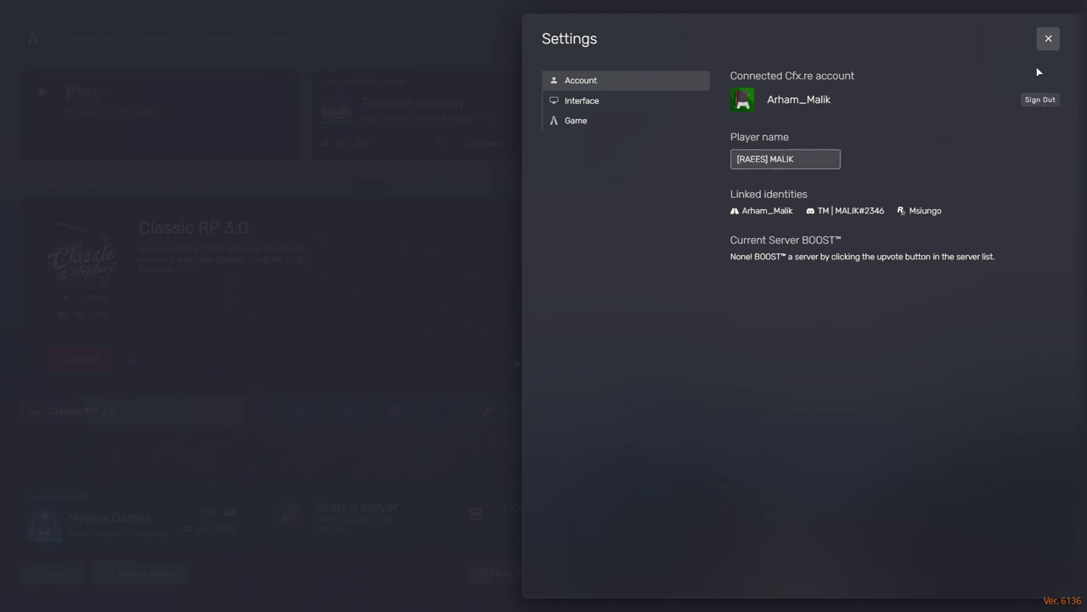
pyautogui.hotkey('alt', 'Tab')
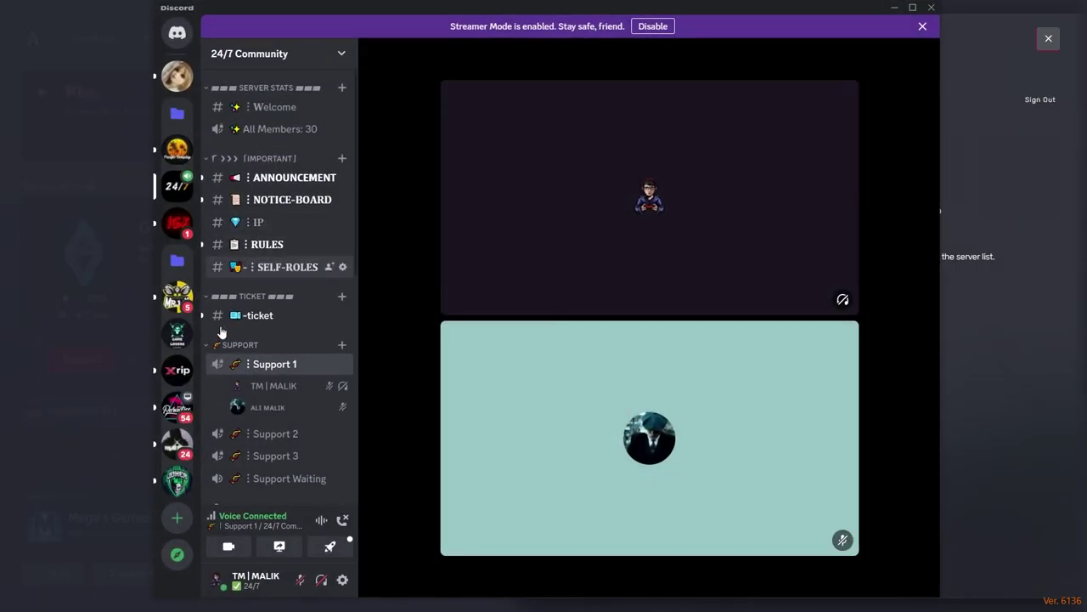
pyautogui.click(192, 407)
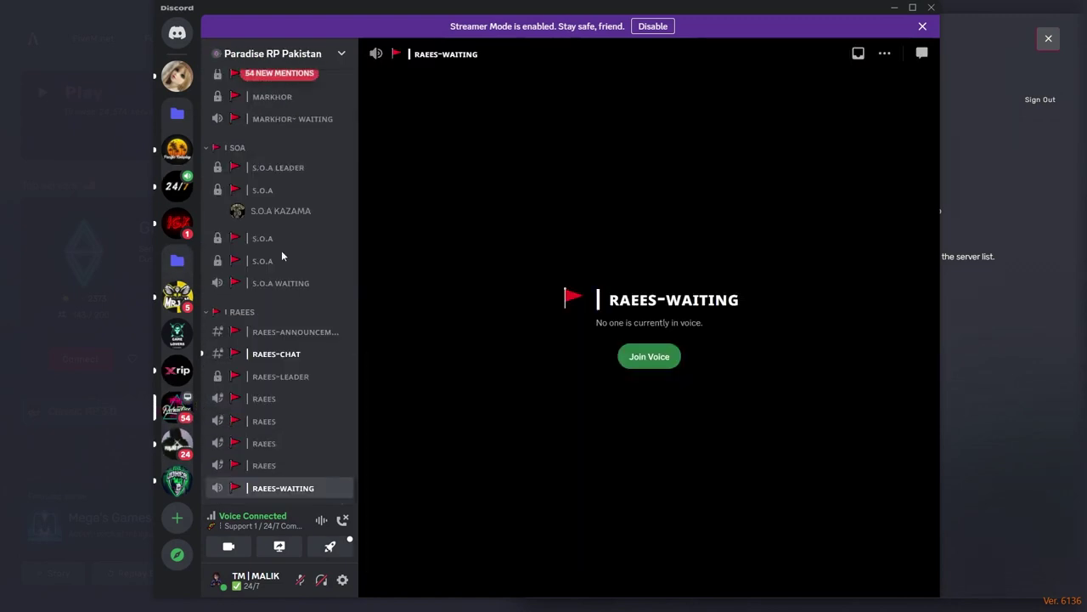
pyautogui.click(923, 25)
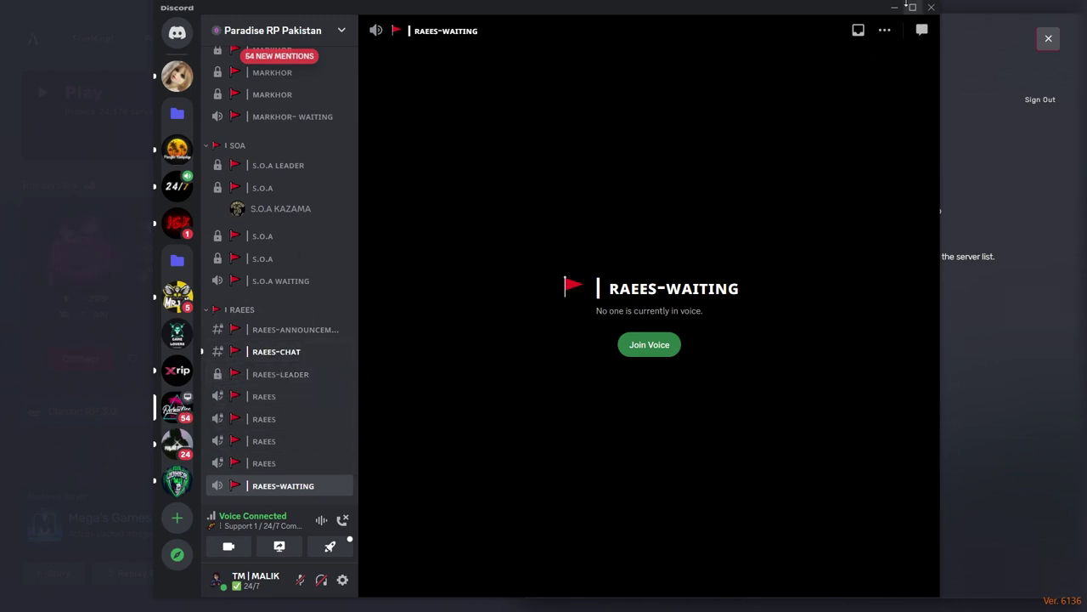
pyautogui.click(896, 7)
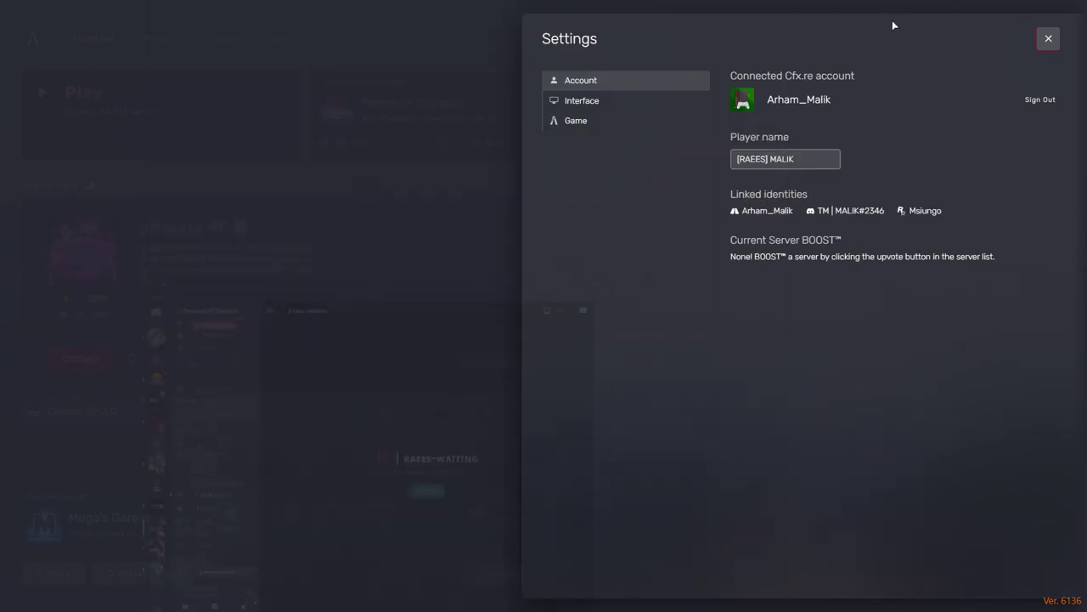
pyautogui.click(1048, 39)
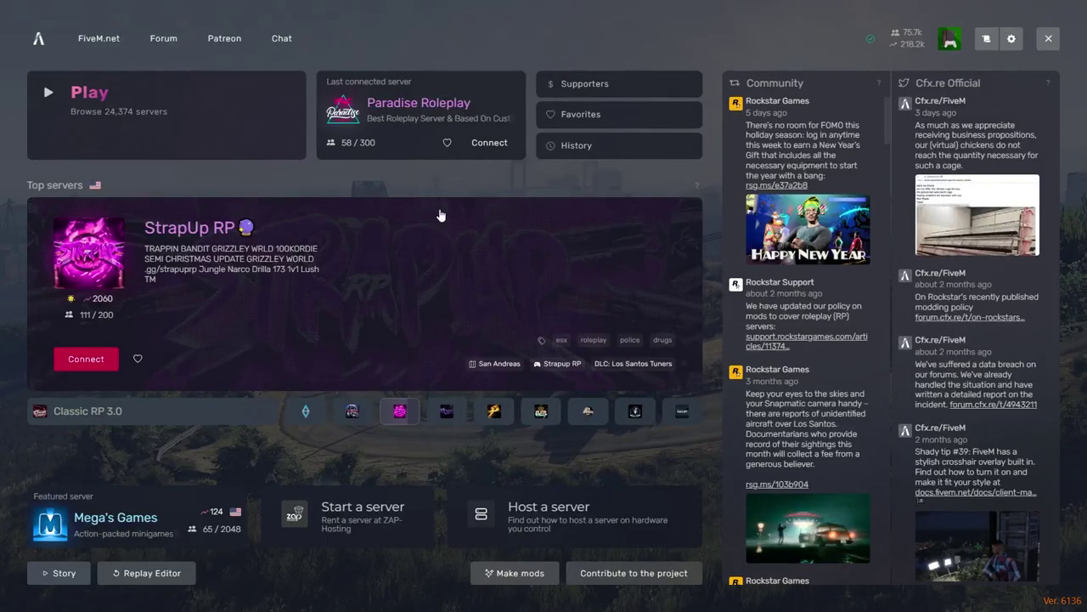
# Step: Browse the FiveM servers matching paradise, open the Paradise Roleplay server from Pakistan, and connect to it
pyautogui.click(113, 87)
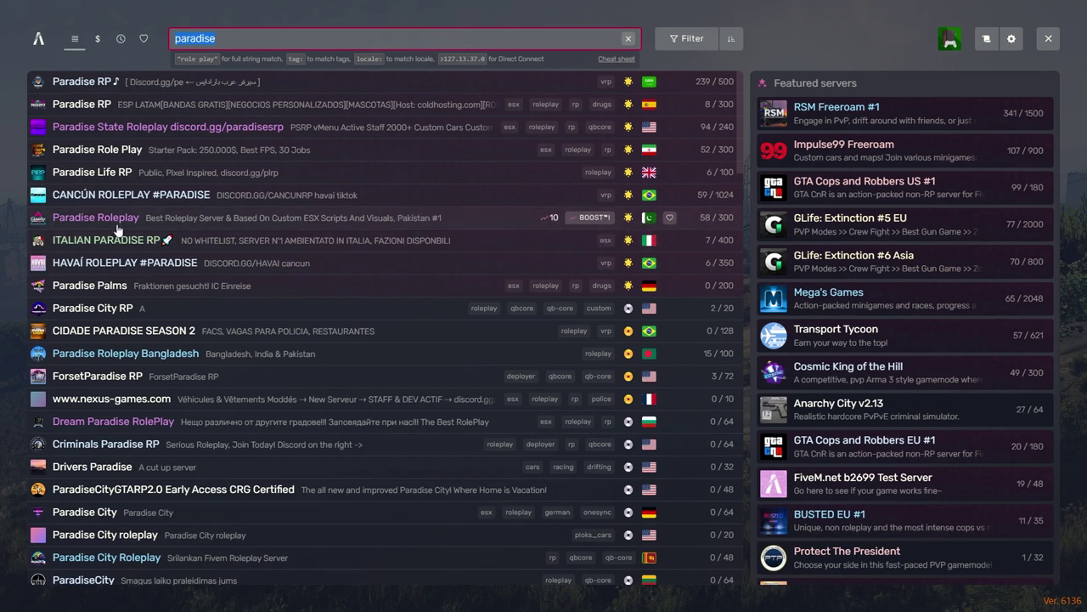
pyautogui.scroll(-10, 571, 251)
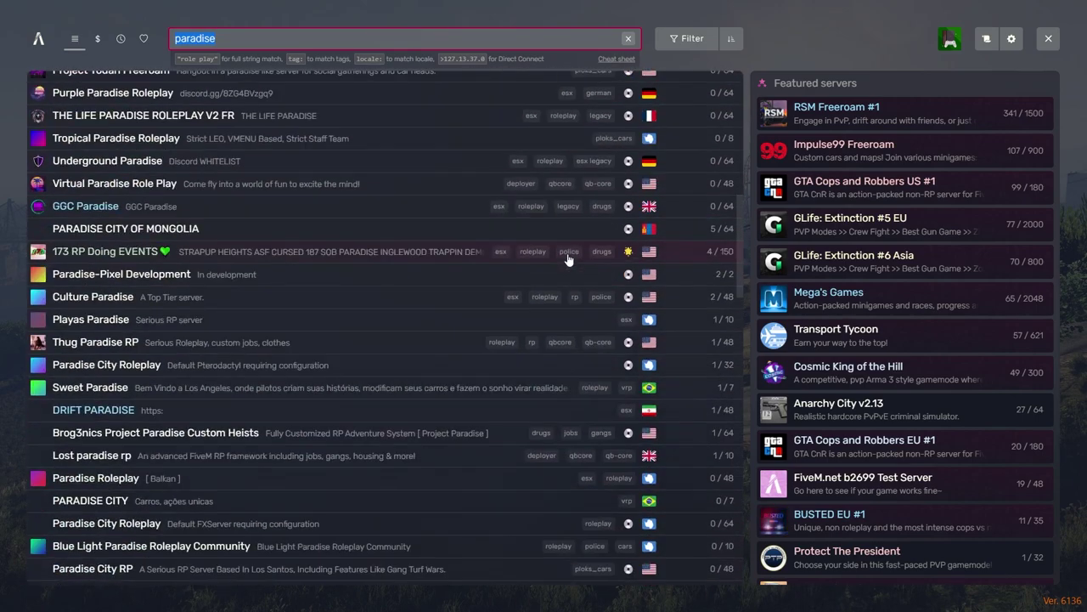
pyautogui.scroll(-6, 568, 259)
pyautogui.scroll(-8, 568, 259)
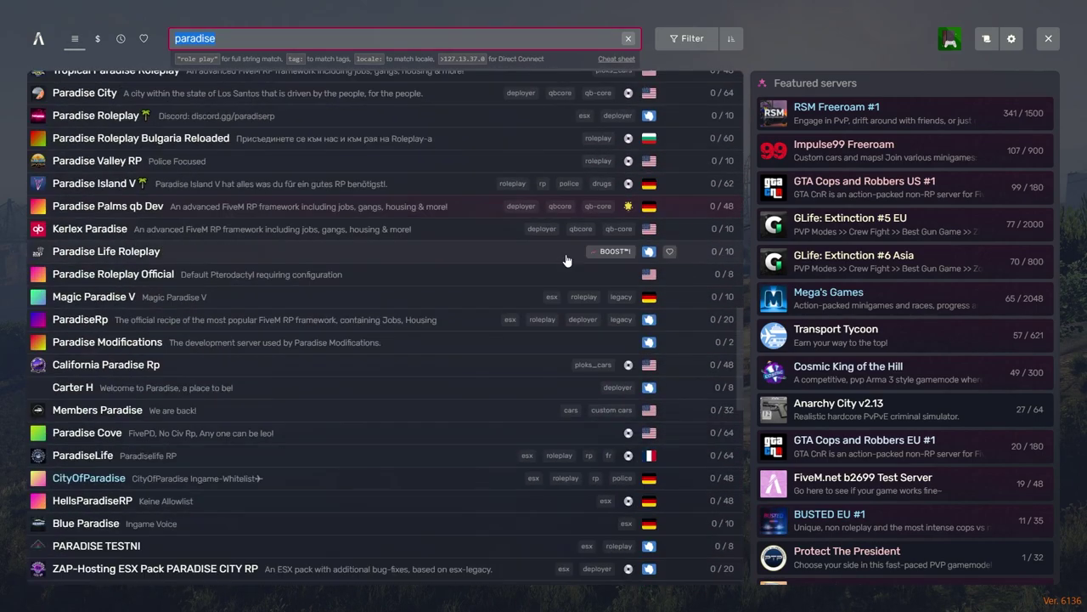
pyautogui.scroll(-9, 552, 281)
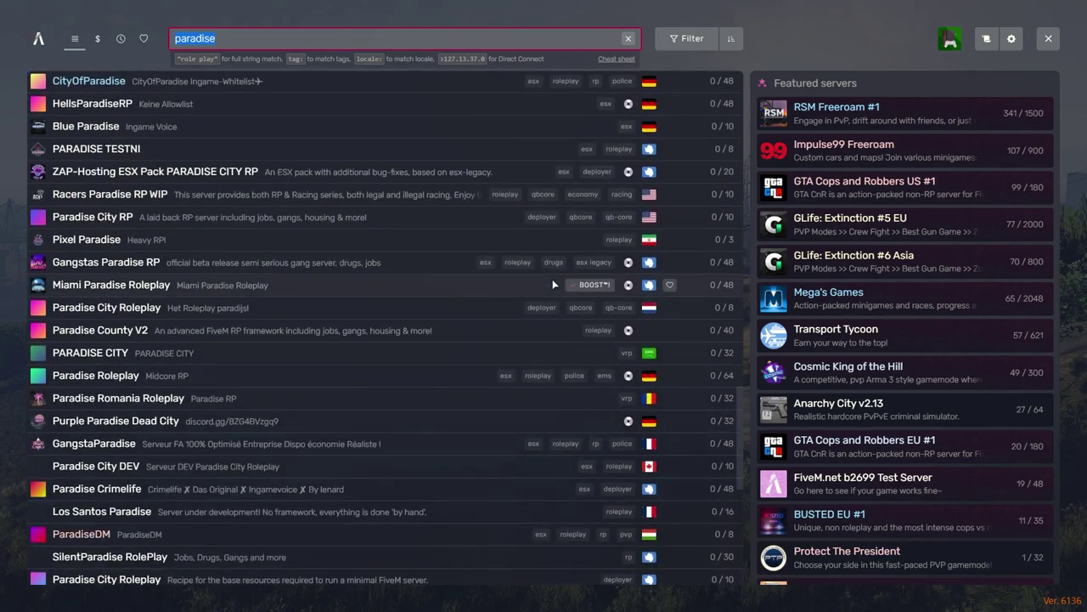
pyautogui.scroll(13, 550, 283)
pyautogui.scroll(15, 551, 286)
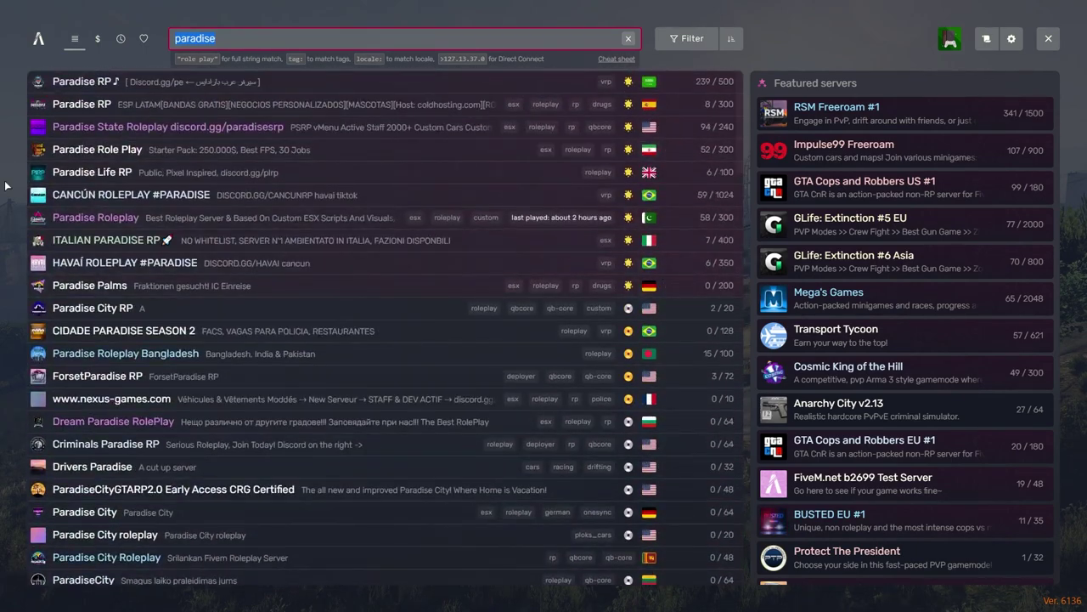
pyautogui.click(81, 216)
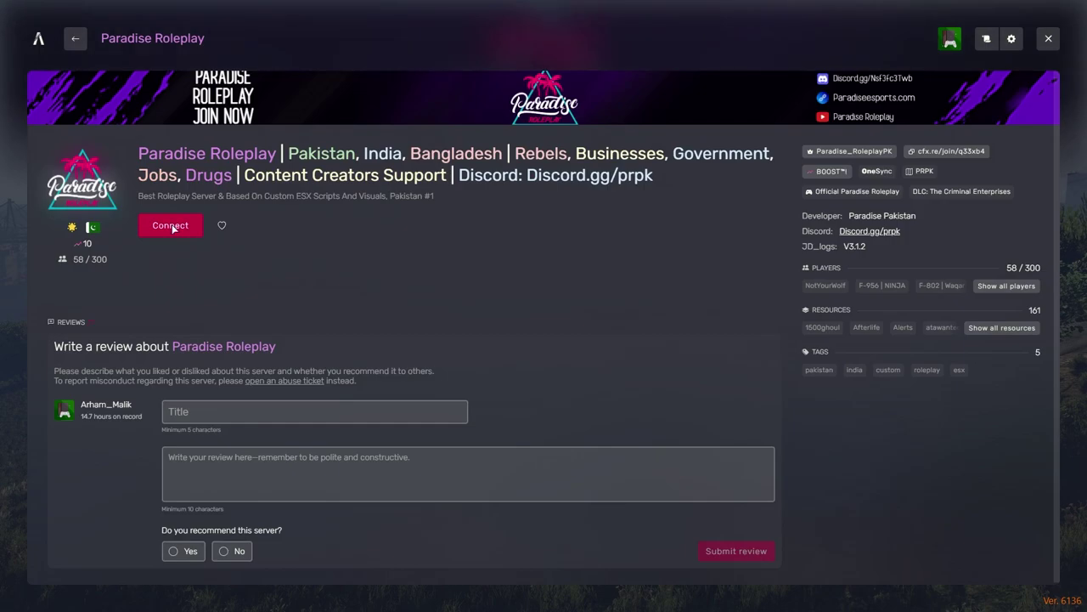
pyautogui.click(171, 228)
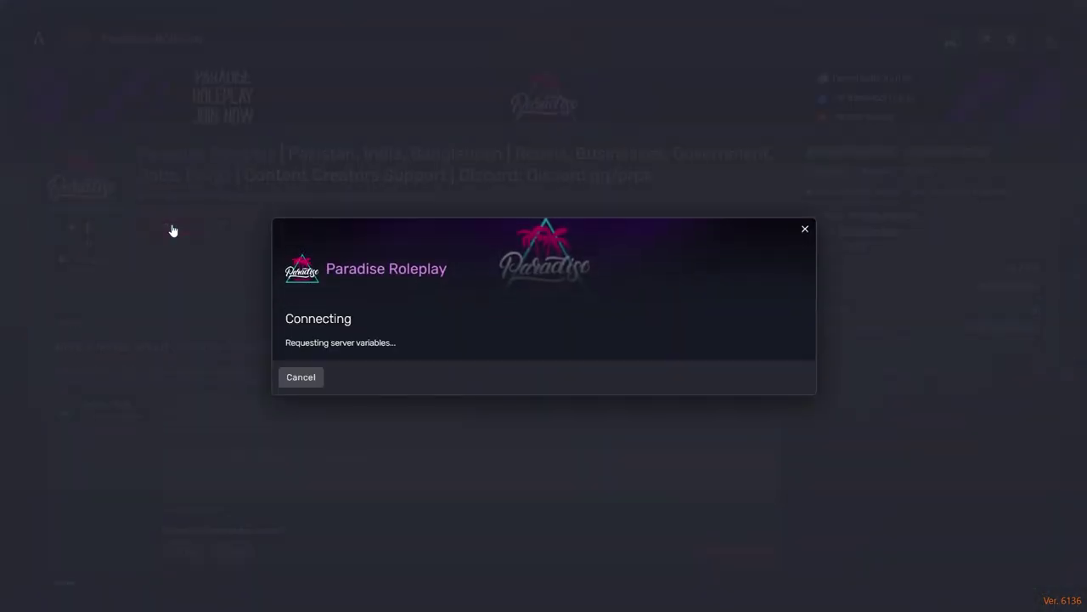